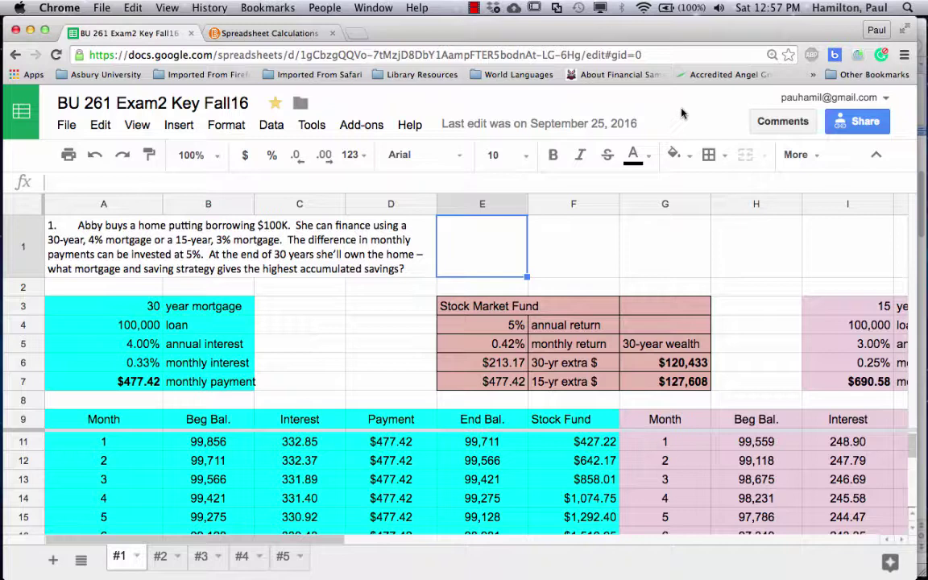
- Examine the formulas behind the 30-year mortgage's monthly interest and monthly payment on sheet #1
left_click(319, 311)
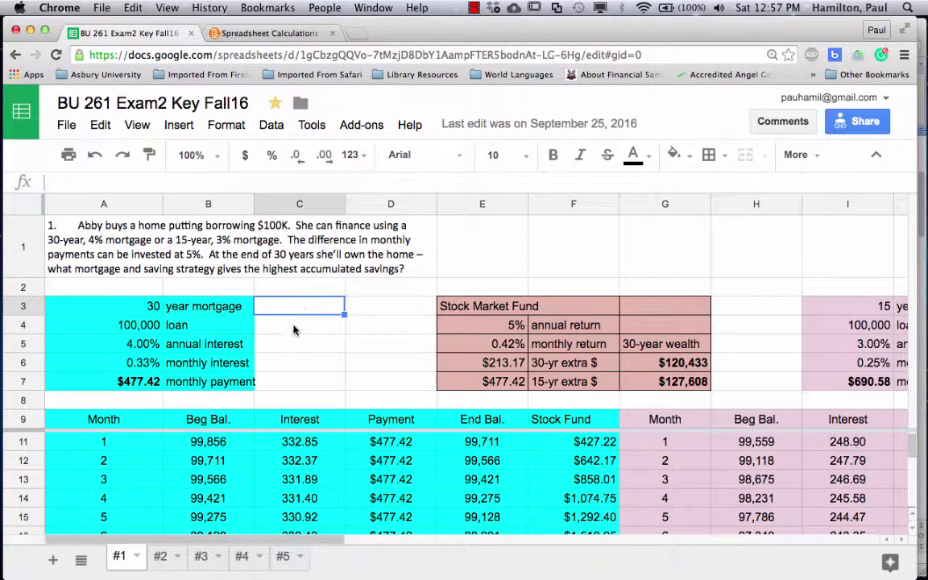
left_click(148, 367)
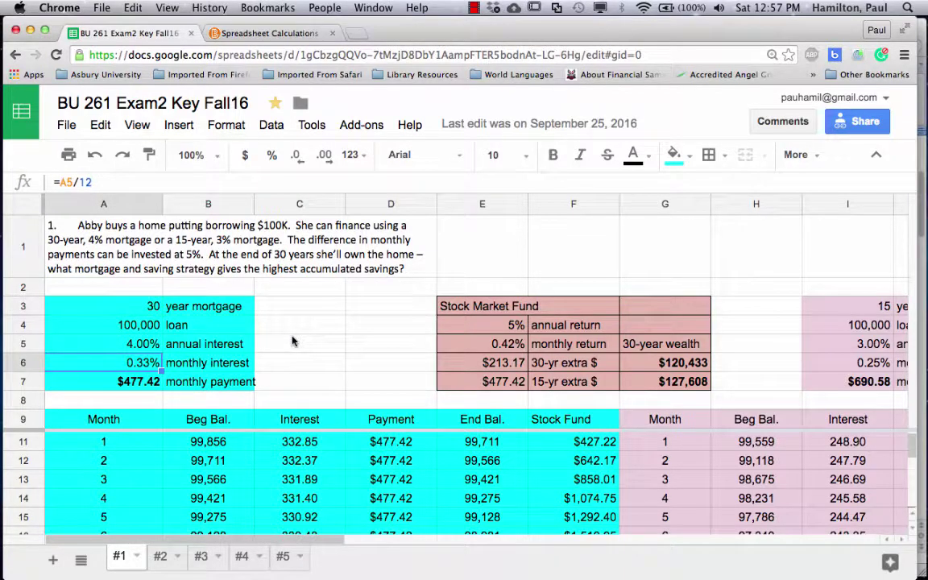
left_click(150, 383)
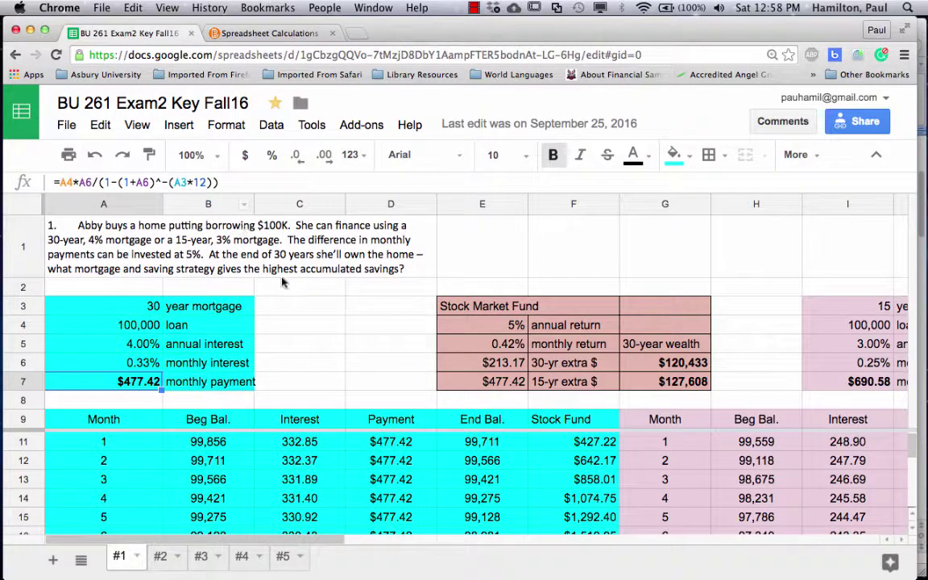
left_click(322, 352)
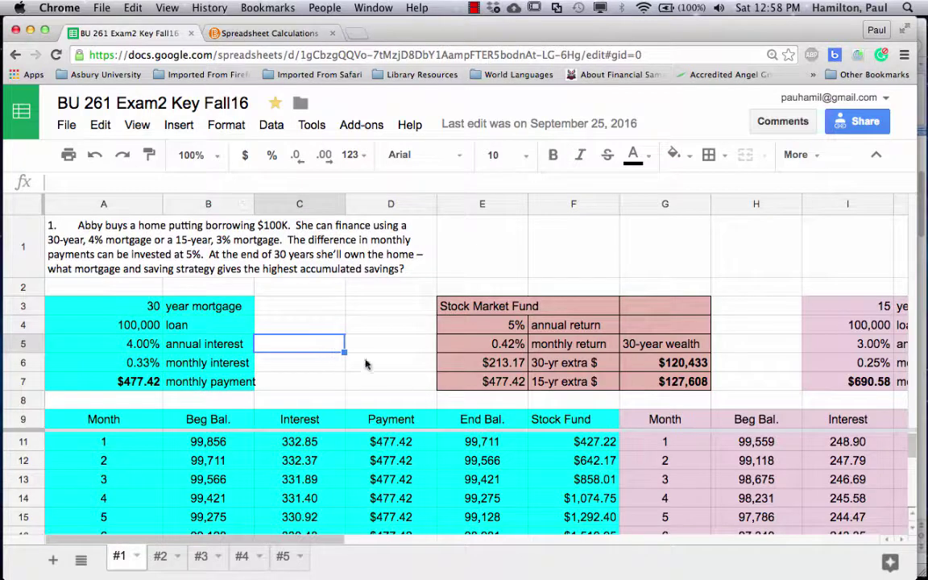
- Review the 30-year mortgage schedule from month 0 through its final month, then return to its first row
scroll(366, 363, "down", 2)
scroll(366, 362, "up", 3)
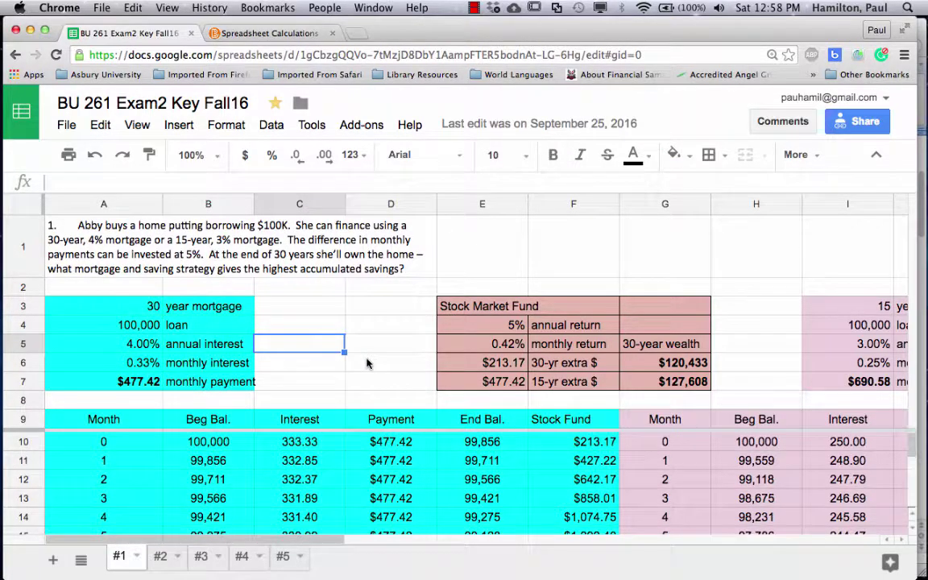
scroll(367, 362, "down", 14)
scroll(367, 362, "down", 11)
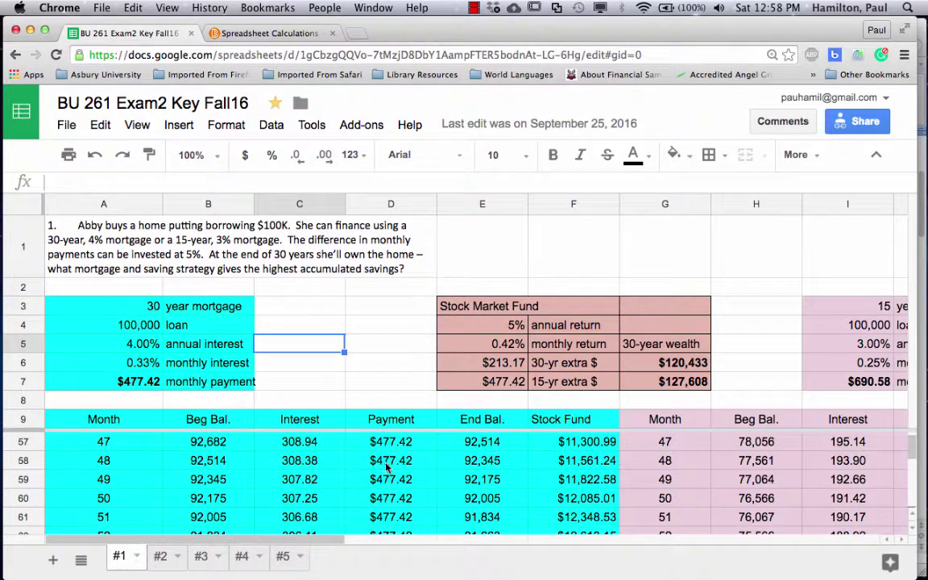
scroll(407, 442, "down", 7)
scroll(403, 441, "down", 20)
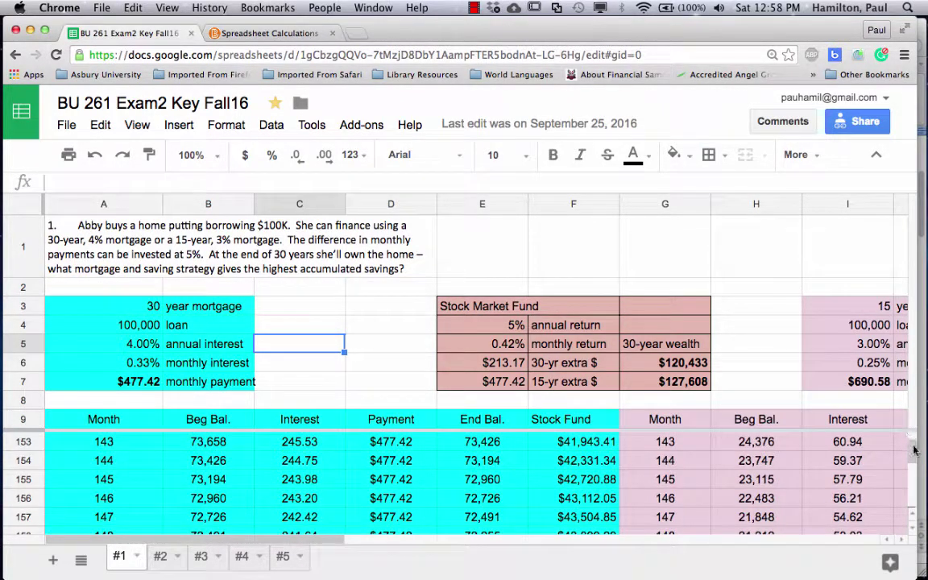
scroll(903, 435, "down", 20)
left_click_drag(911, 463, 911, 462)
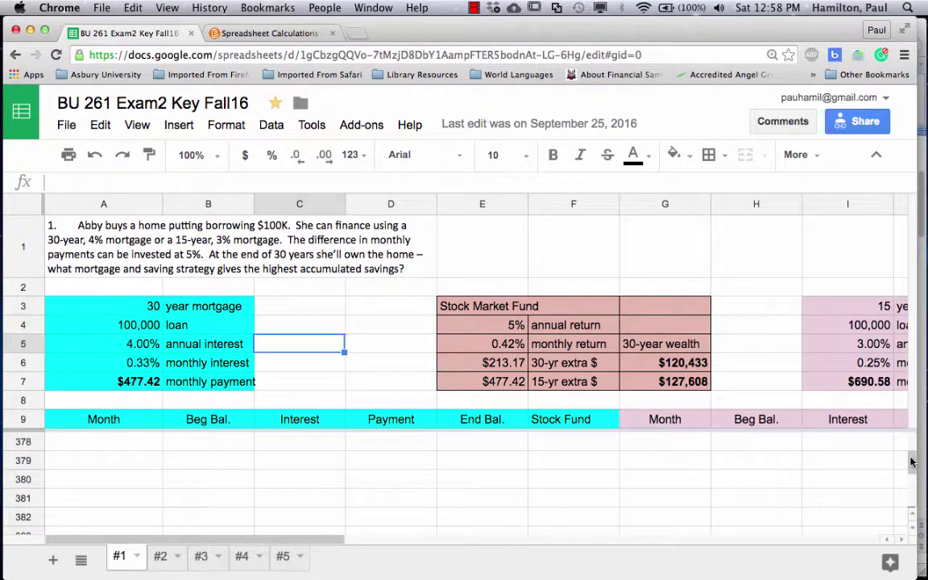
scroll(564, 451, "up", 4)
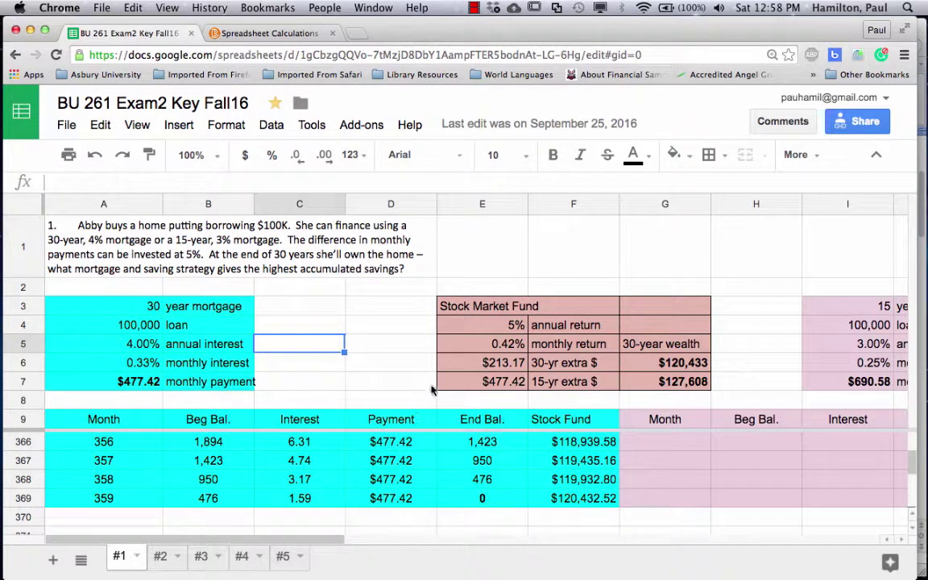
scroll(407, 384, "up", 1)
scroll(407, 383, "up", 14)
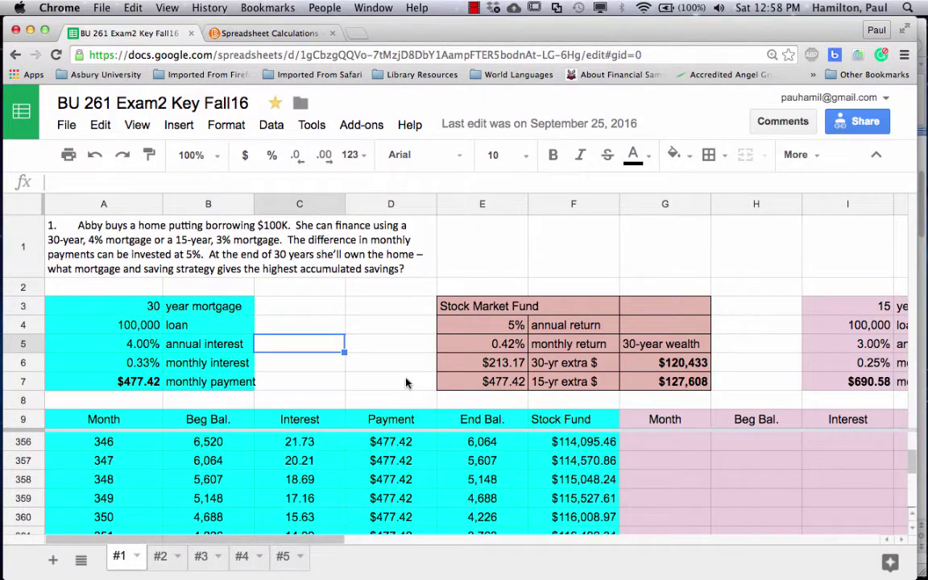
scroll(407, 383, "up", 3)
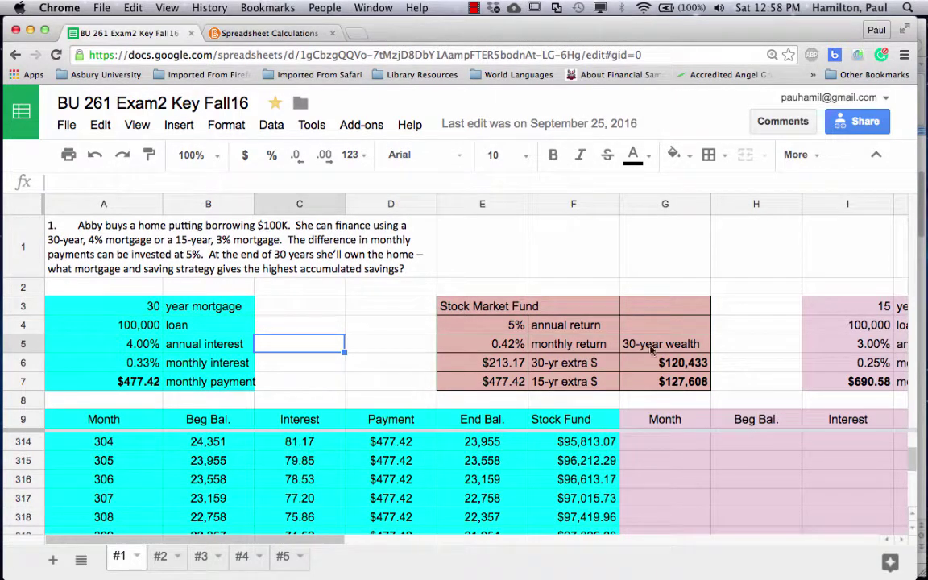
scroll(597, 310, "up", 2)
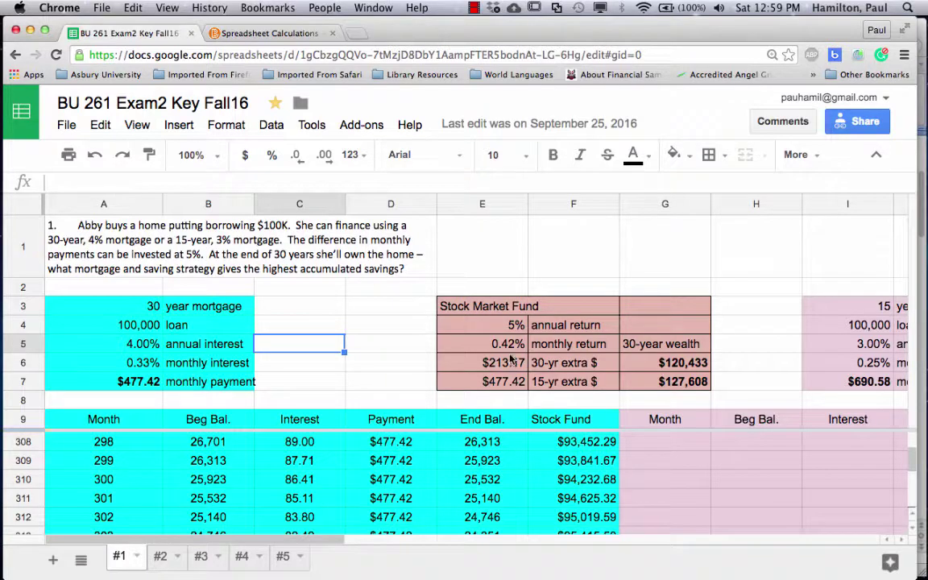
scroll(462, 323, "up", 3)
scroll(821, 407, "up", 20)
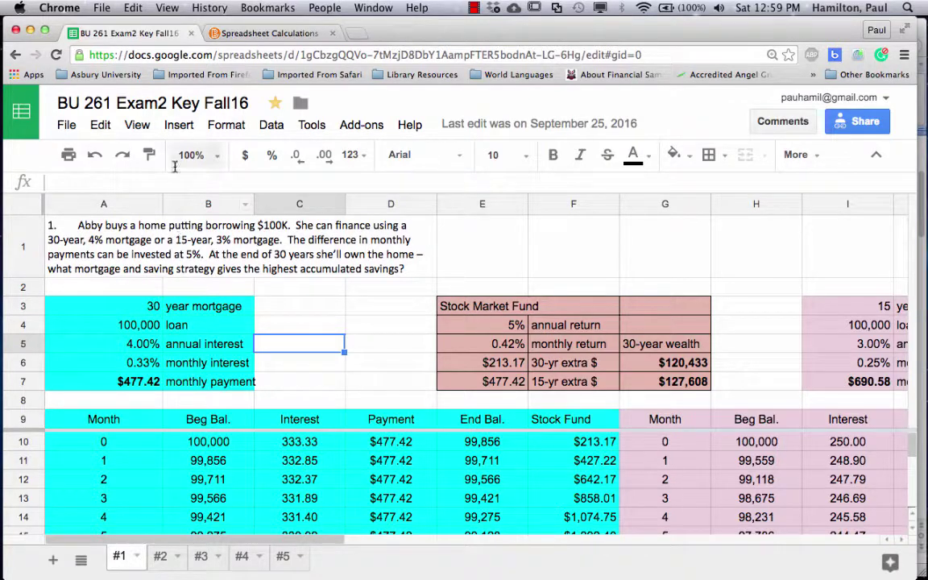
- Review the available options for freezing rows and columns, then dismiss them without choosing one
left_click(138, 127)
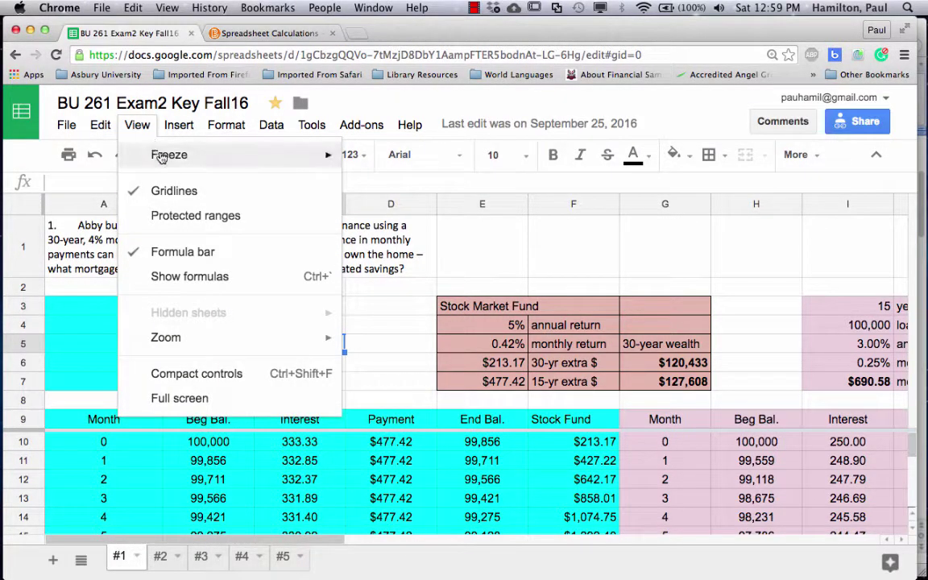
mouse_move(162, 158)
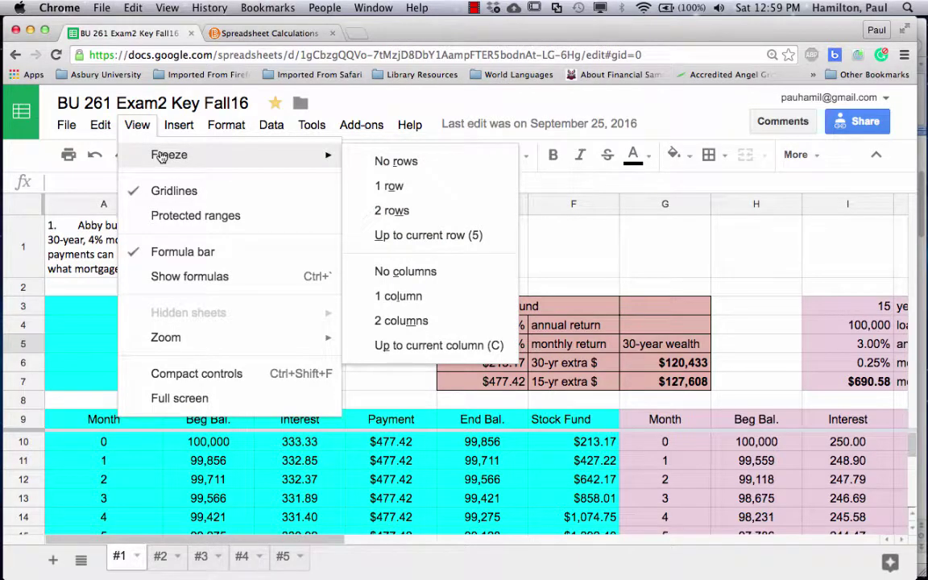
left_click(748, 385)
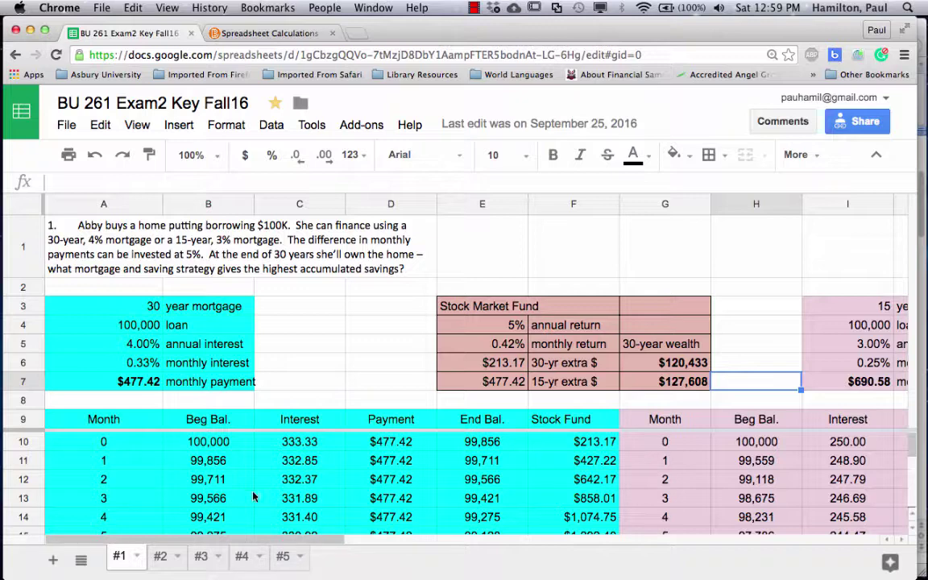
- Open sheet #2 and examine the age 25 entries for total savings, interest, income and new savings
left_click(160, 556)
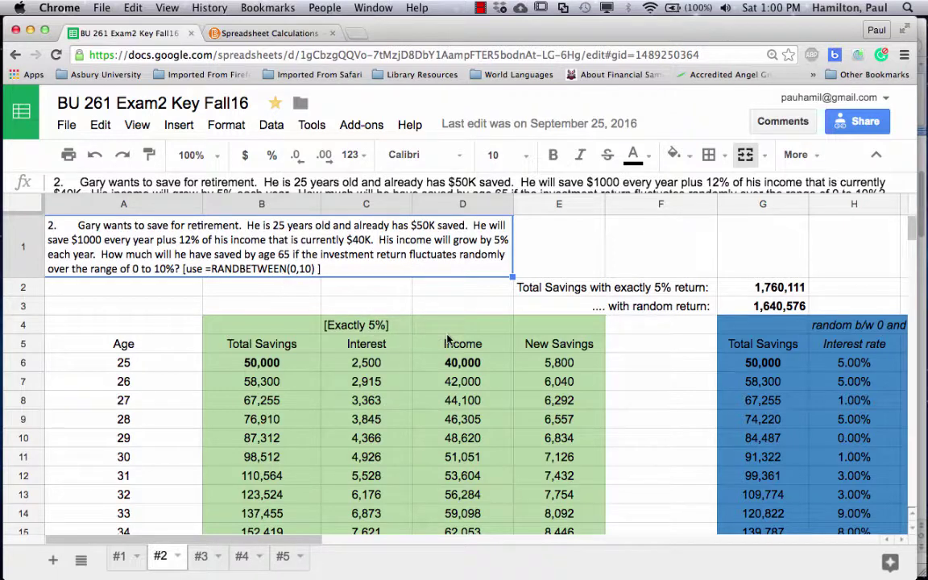
left_click(261, 368)
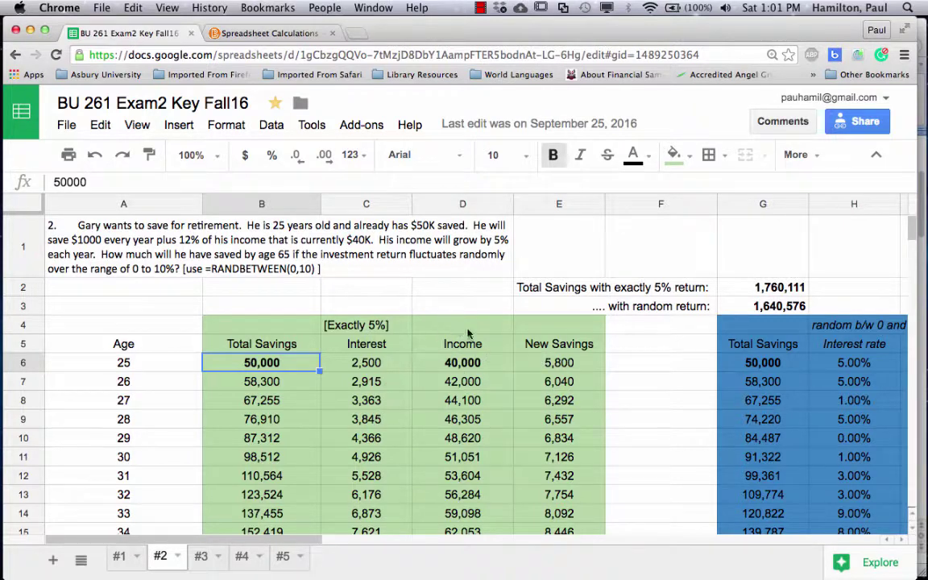
left_click(373, 368)
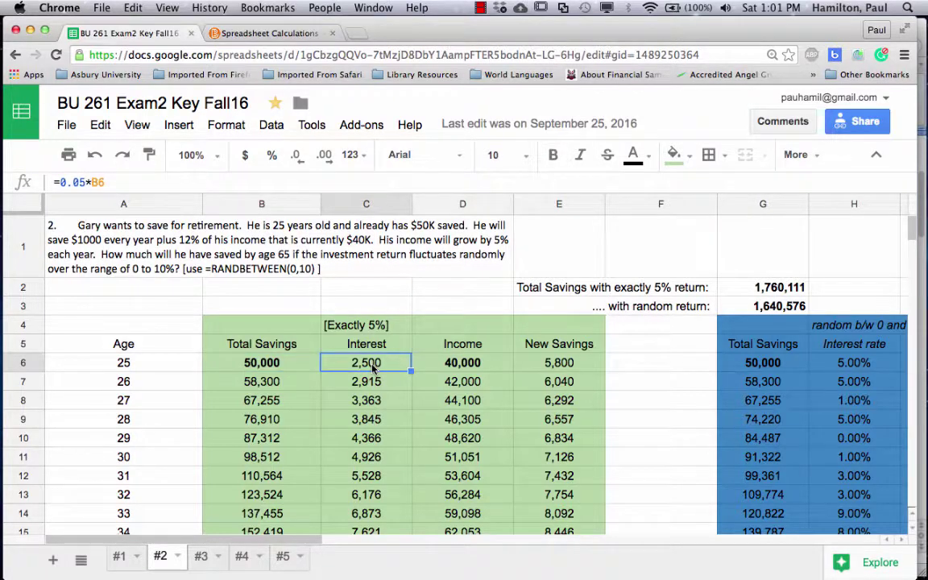
left_click(461, 368)
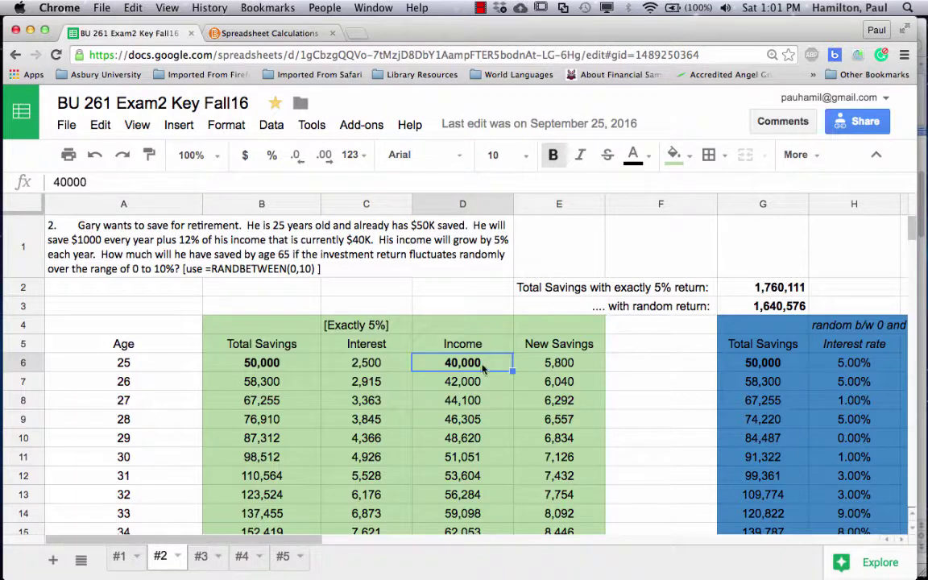
left_click(554, 363)
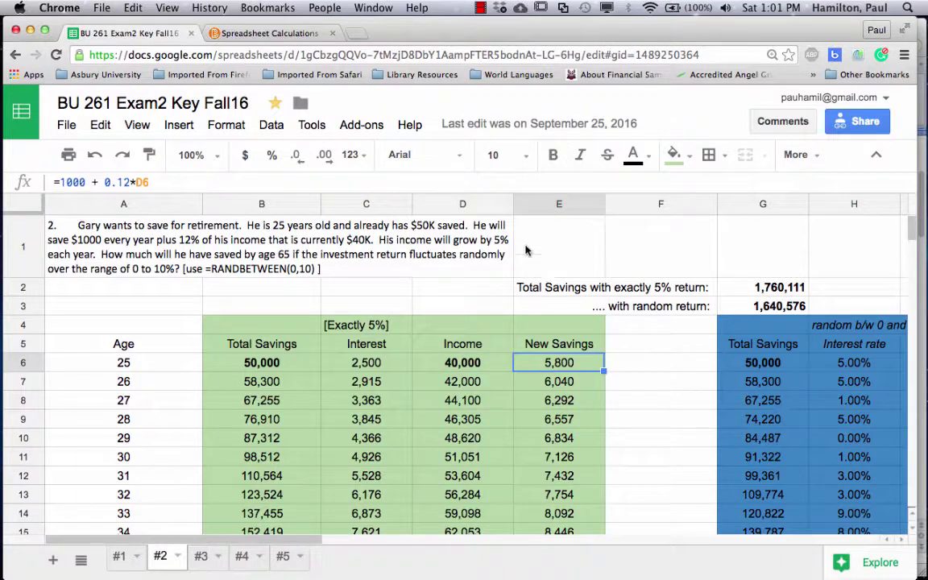
- Examine the age 26 formulas for total savings, interest, income and new savings, then select B7:E7
left_click(270, 385)
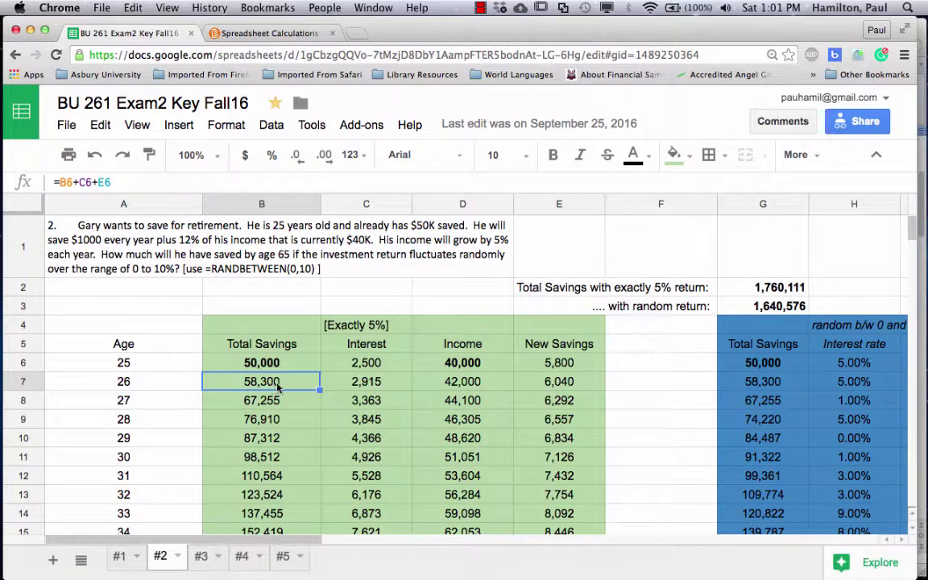
left_click(372, 381)
left_click(457, 386)
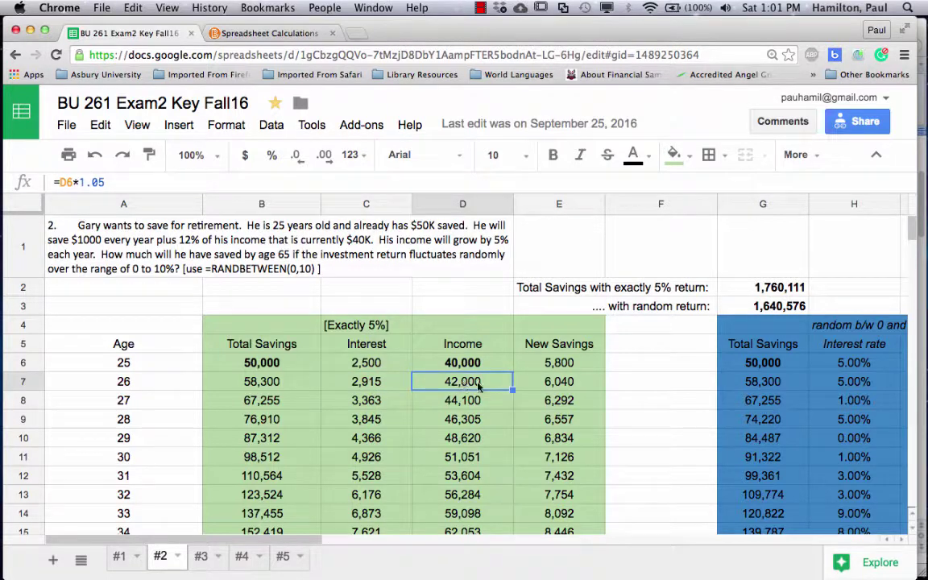
left_click(554, 383)
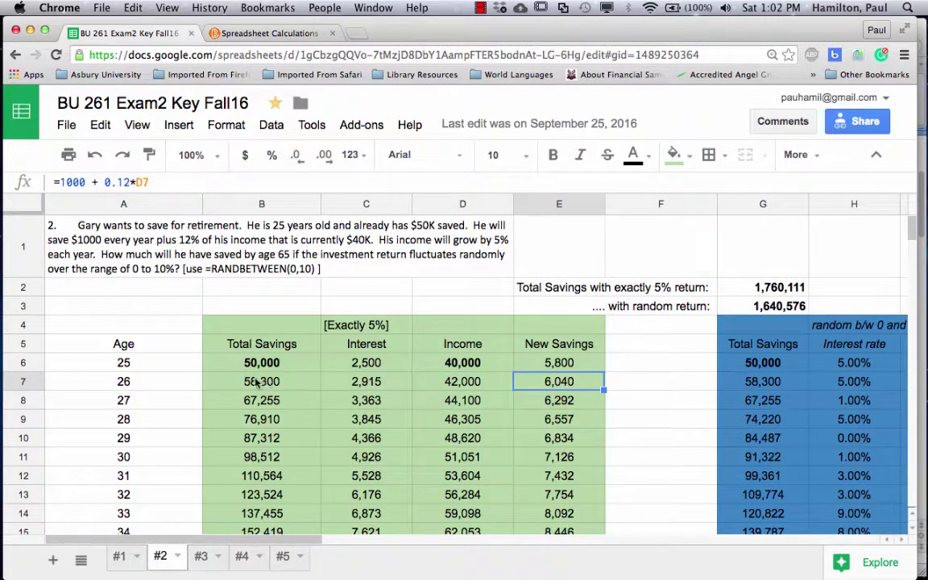
left_click(308, 383)
left_click_drag(308, 382, 598, 384)
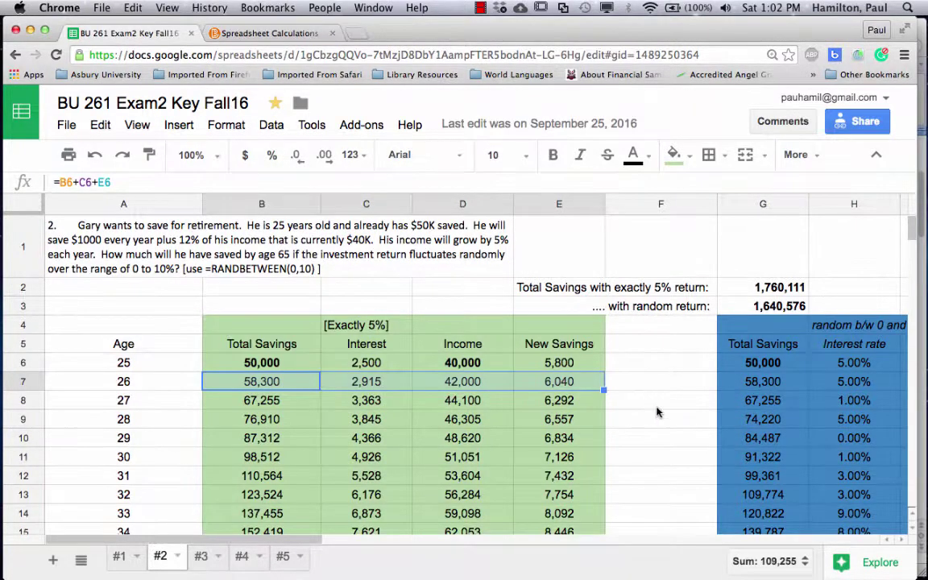
- Review the retirement savings table down to the age 65 row, then return to the problem statement
scroll(657, 403, "down", 3)
scroll(629, 393, "down", 2)
scroll(628, 394, "down", 4)
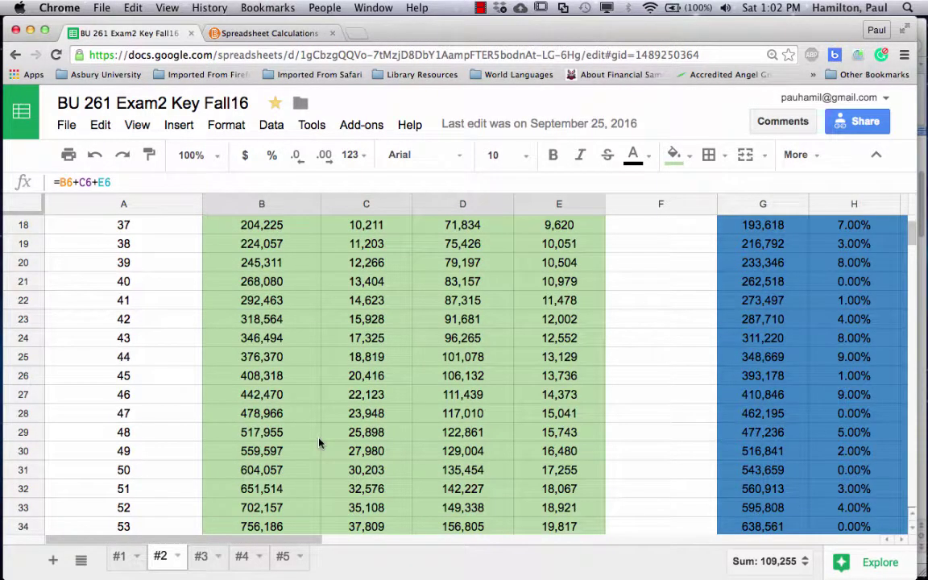
scroll(314, 440, "down", 4)
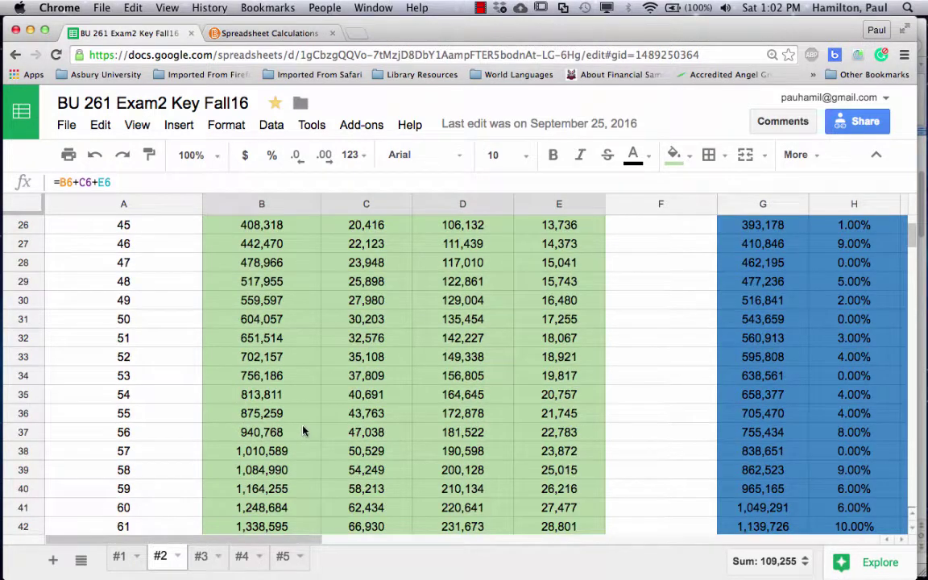
scroll(303, 432, "down", 4)
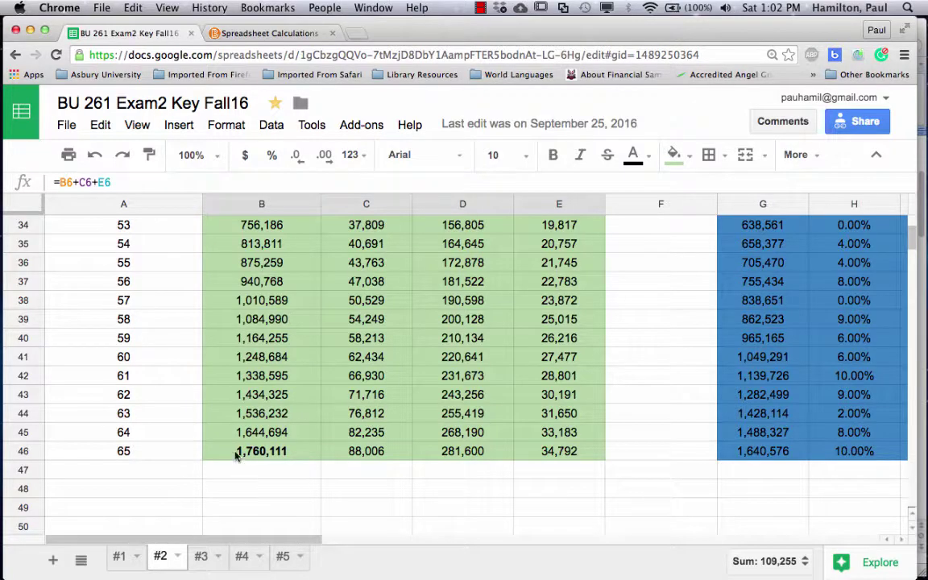
scroll(266, 419, "up", 4)
scroll(272, 427, "up", 10)
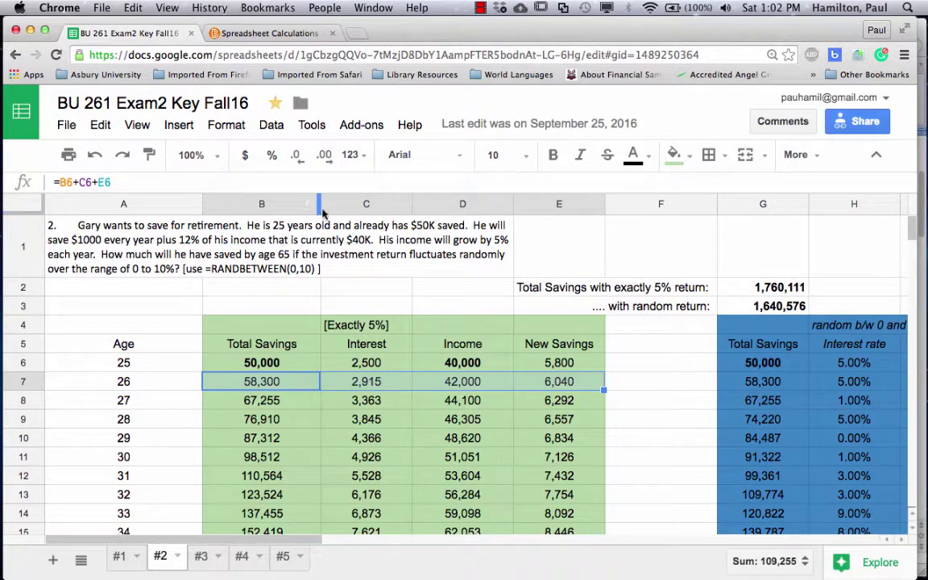
- View the lottery payout problem on sheet #3 and the college fund scenarios on sheet #4
left_click(201, 557)
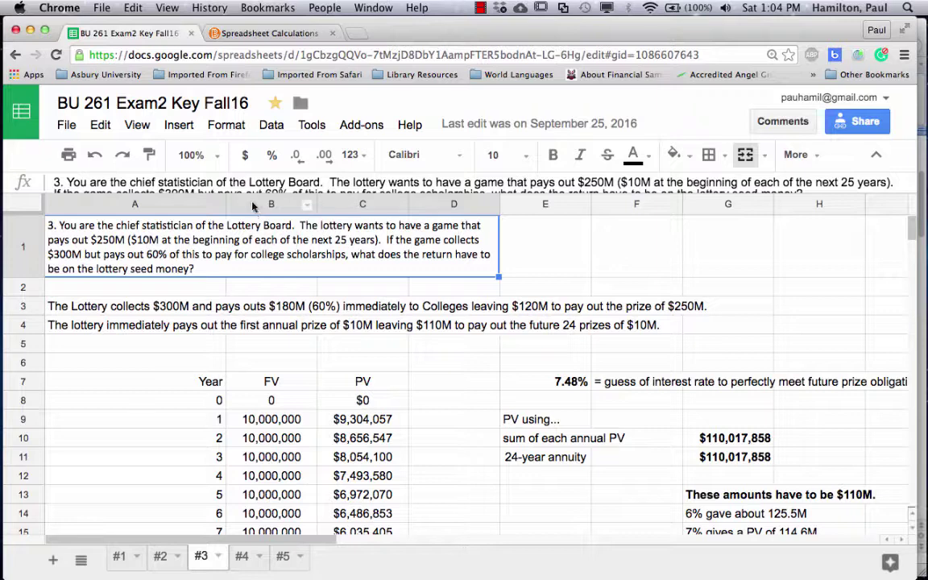
left_click(243, 556)
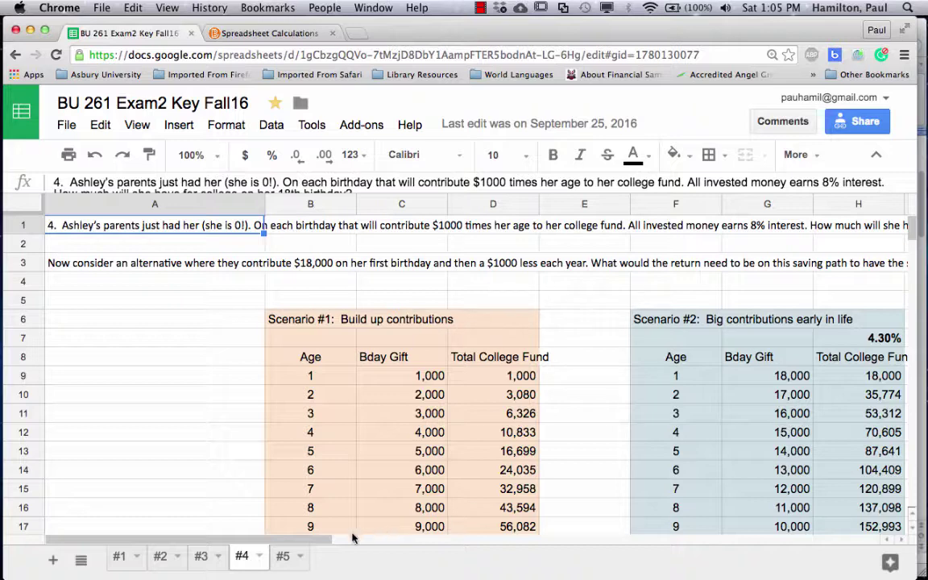
left_click_drag(311, 546, 375, 544)
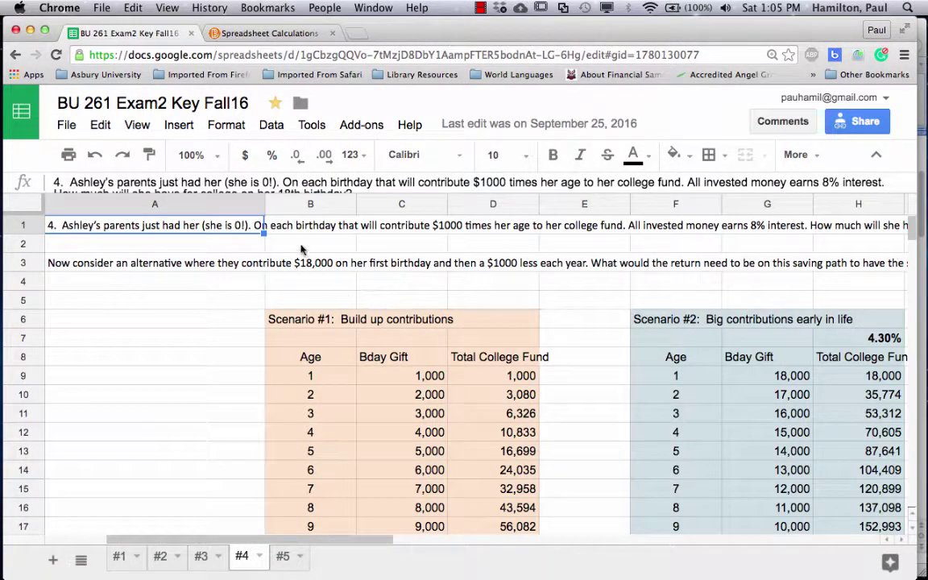
- Open sheet #5 and examine the lifetime assets, income, savings and spending table from age 25 down to age 100
left_click(284, 557)
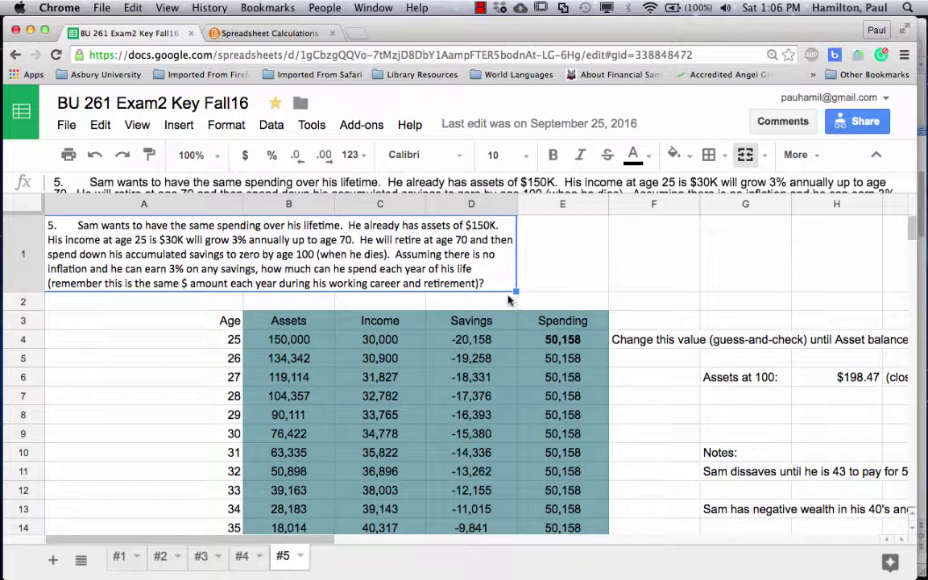
left_click(657, 395)
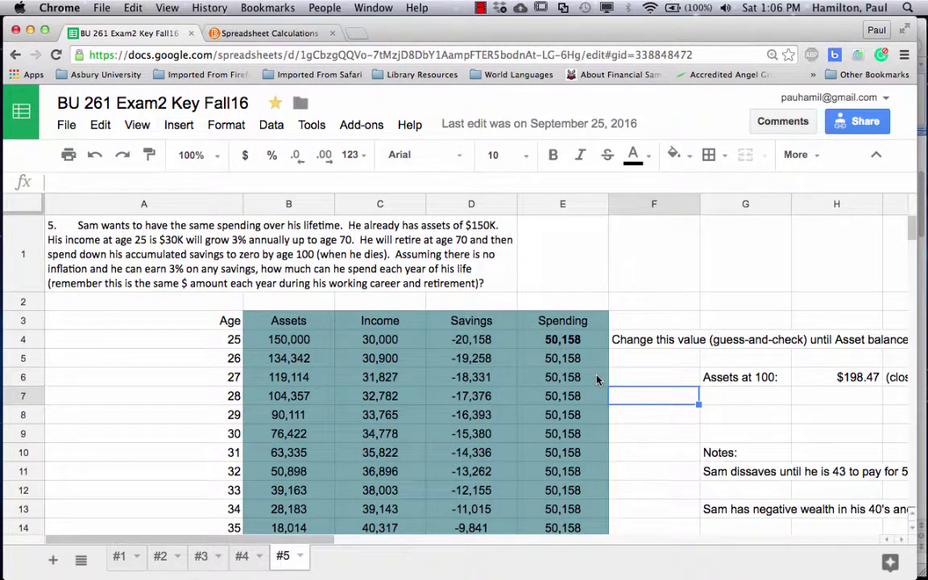
scroll(612, 379, "down", 5)
scroll(649, 380, "down", 10)
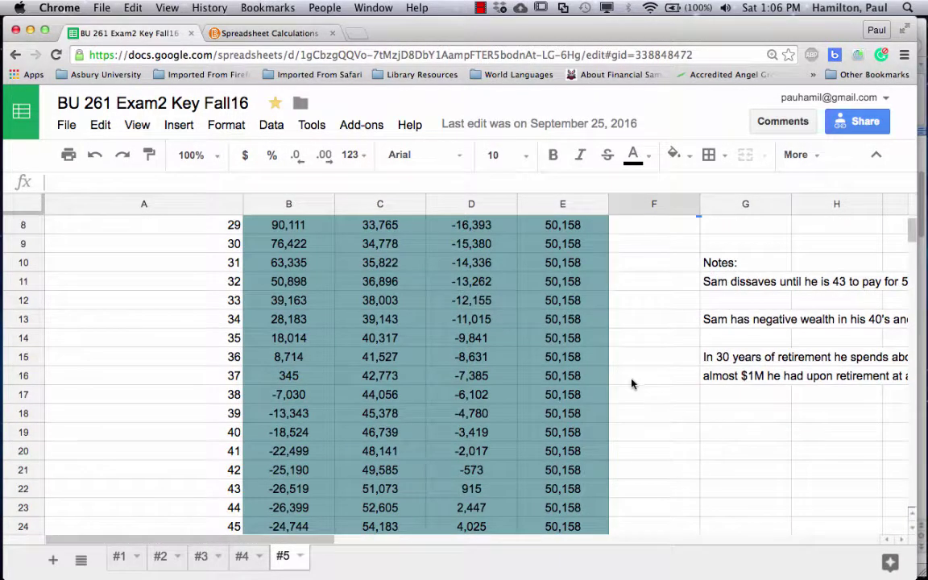
scroll(632, 379, "down", 10)
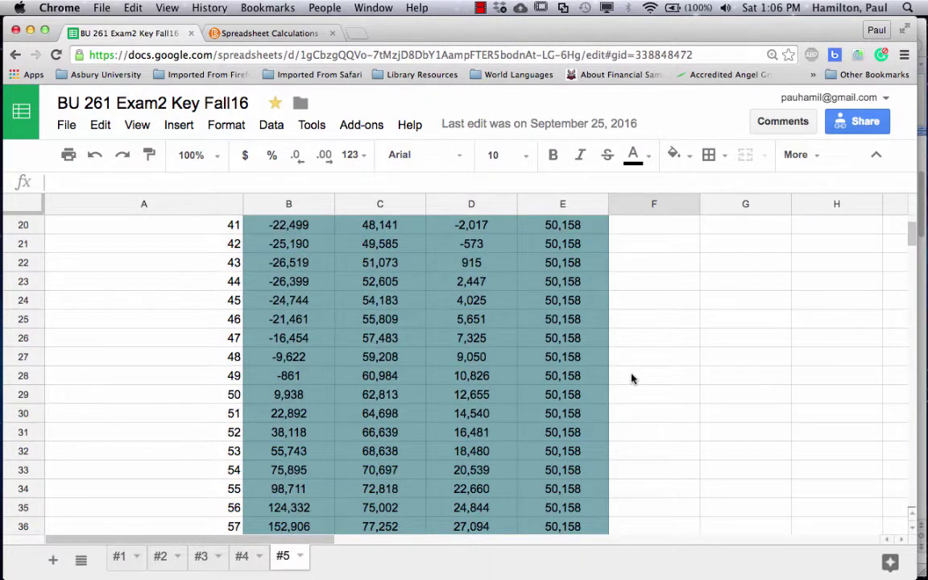
scroll(632, 378, "down", 8)
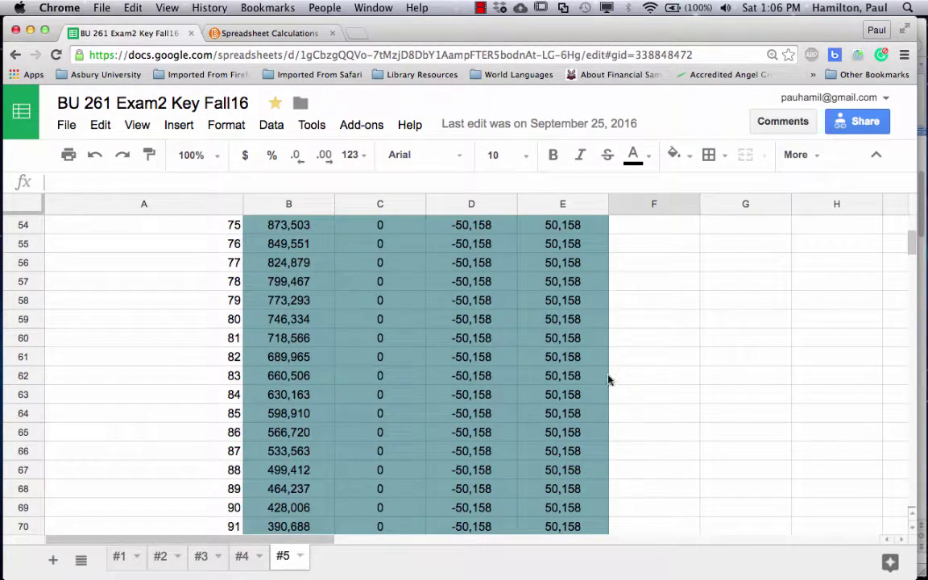
scroll(280, 335, "up", 3)
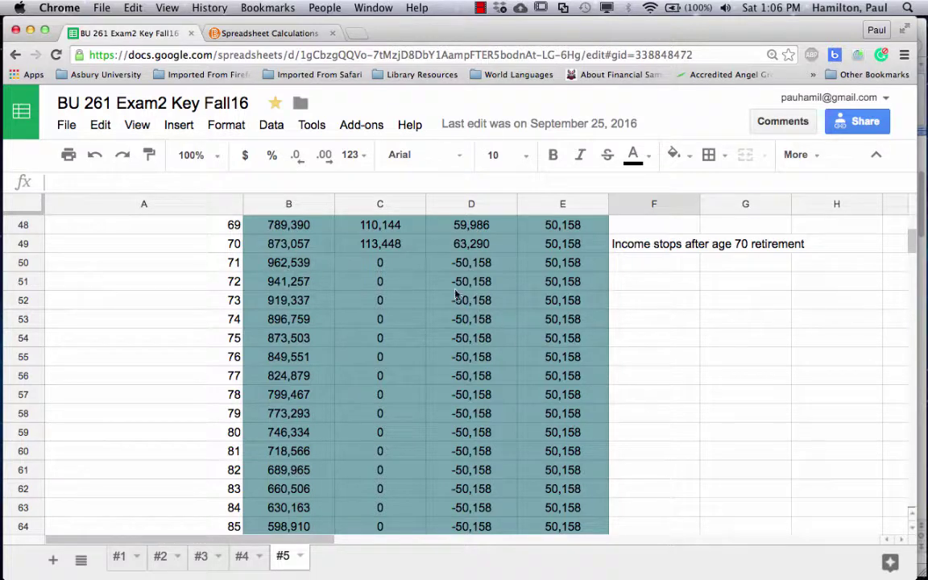
scroll(398, 325, "down", 6)
scroll(517, 341, "down", 3)
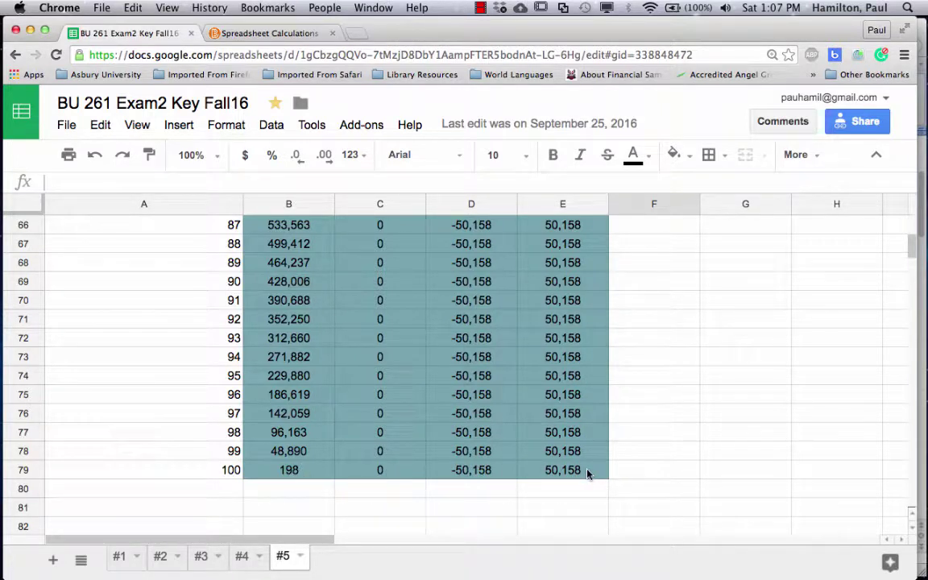
- Return to the start of the lifetime spending table and read the guess-and-check note in F4 beside the age 25 spending value
scroll(633, 347, "up", 9)
scroll(634, 346, "up", 13)
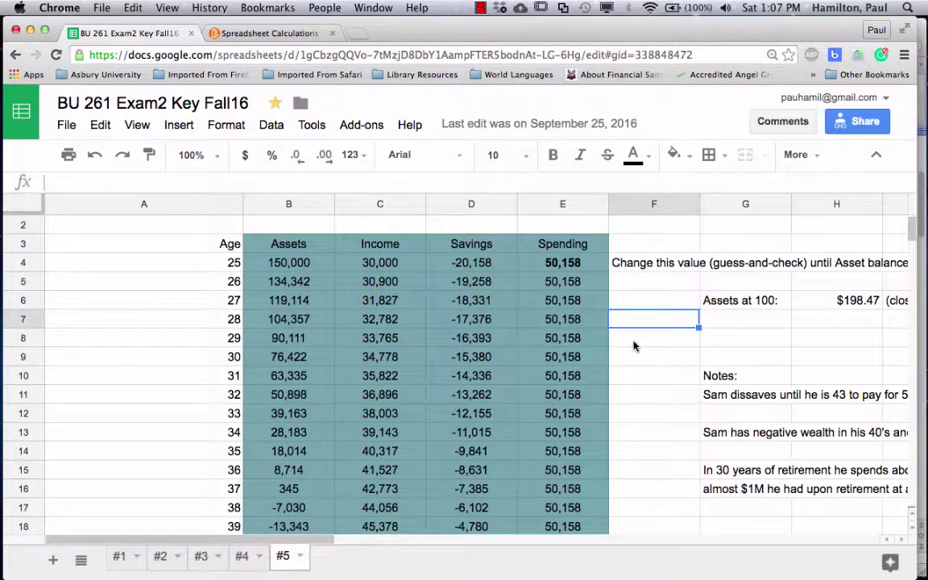
left_click(675, 267)
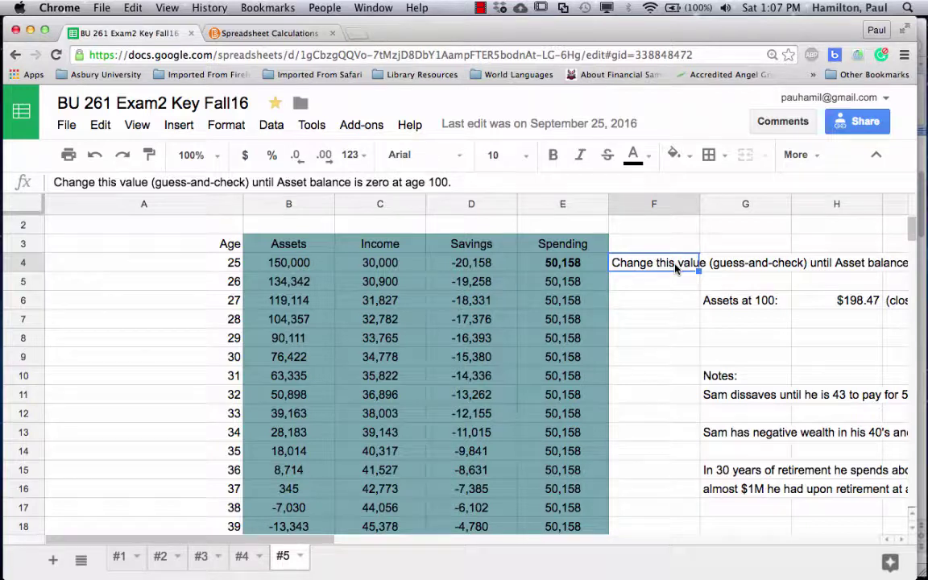
left_click(678, 286)
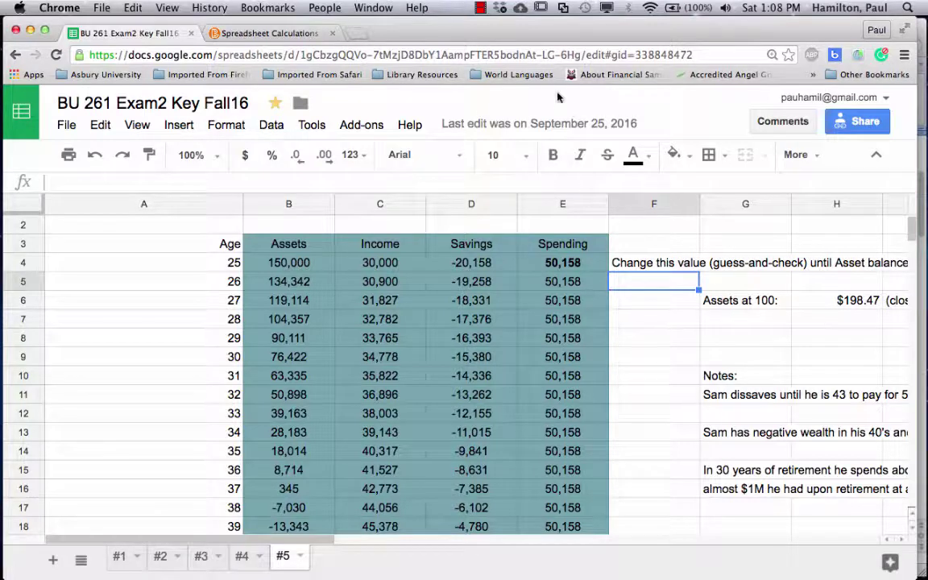
left_click(480, 9)
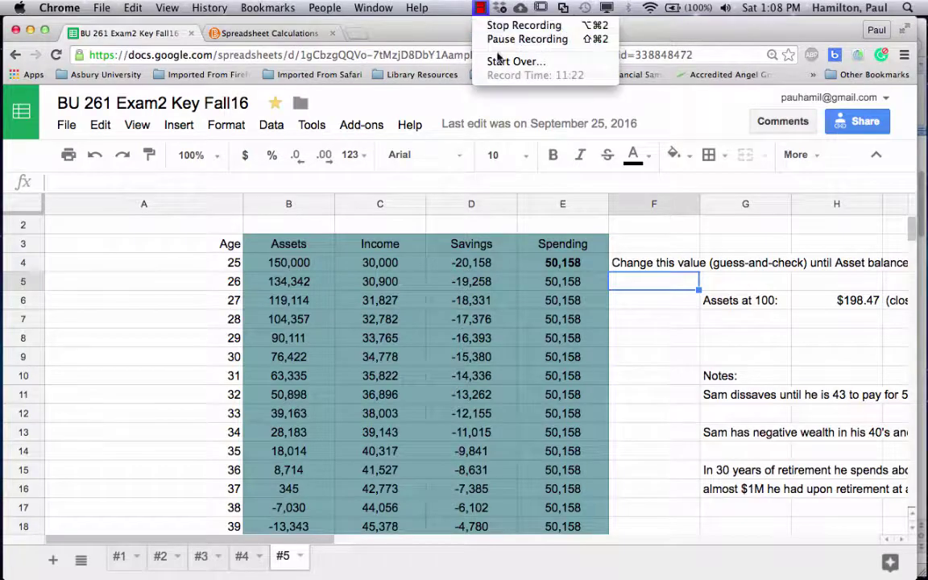